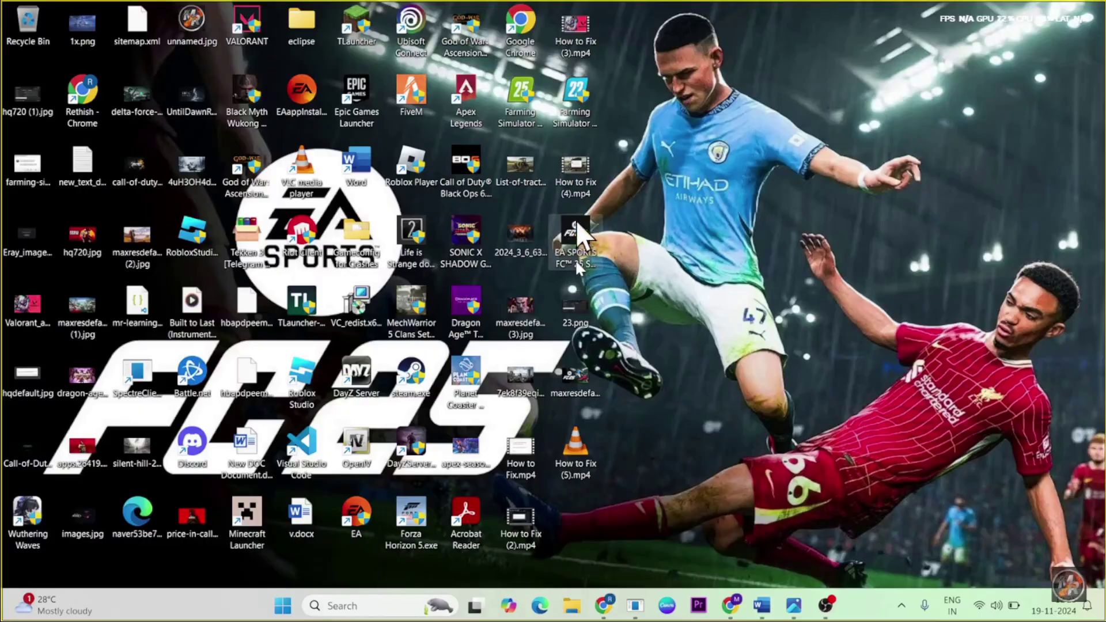
Bring up the EA SPORTS FC file's action list on the desktop, reopening it once.
right_click(580, 247)
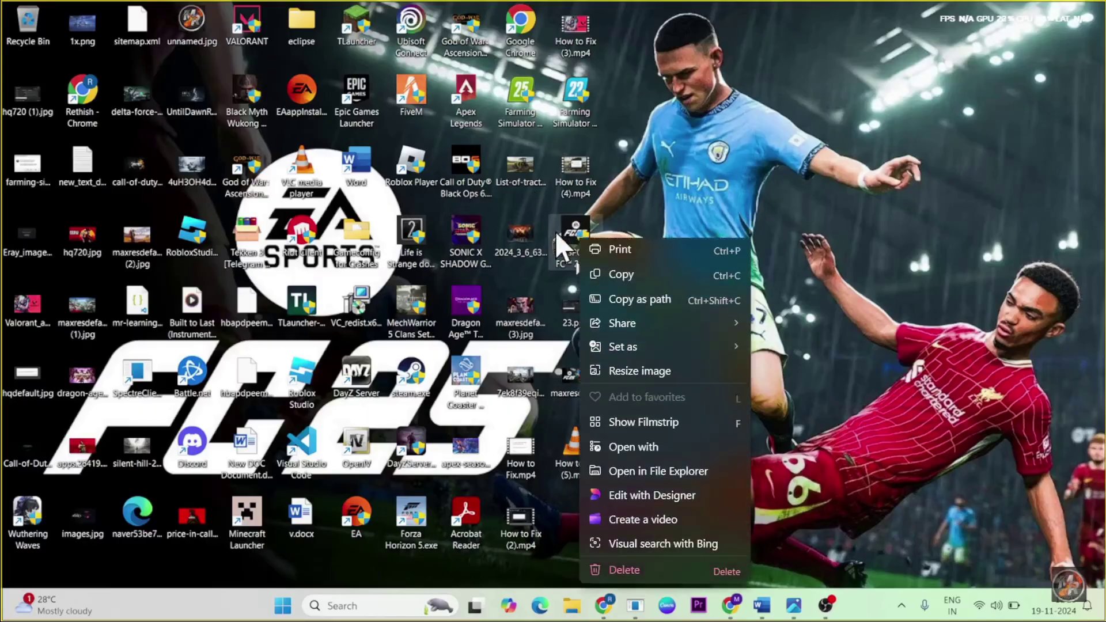
key("Escape")
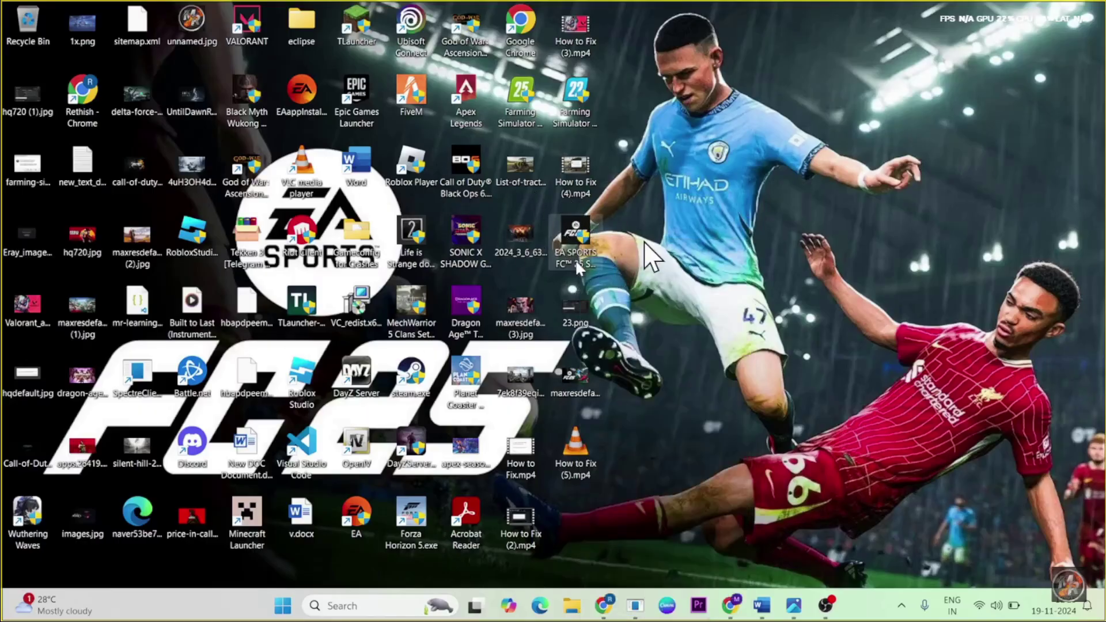
right_click(575, 251)
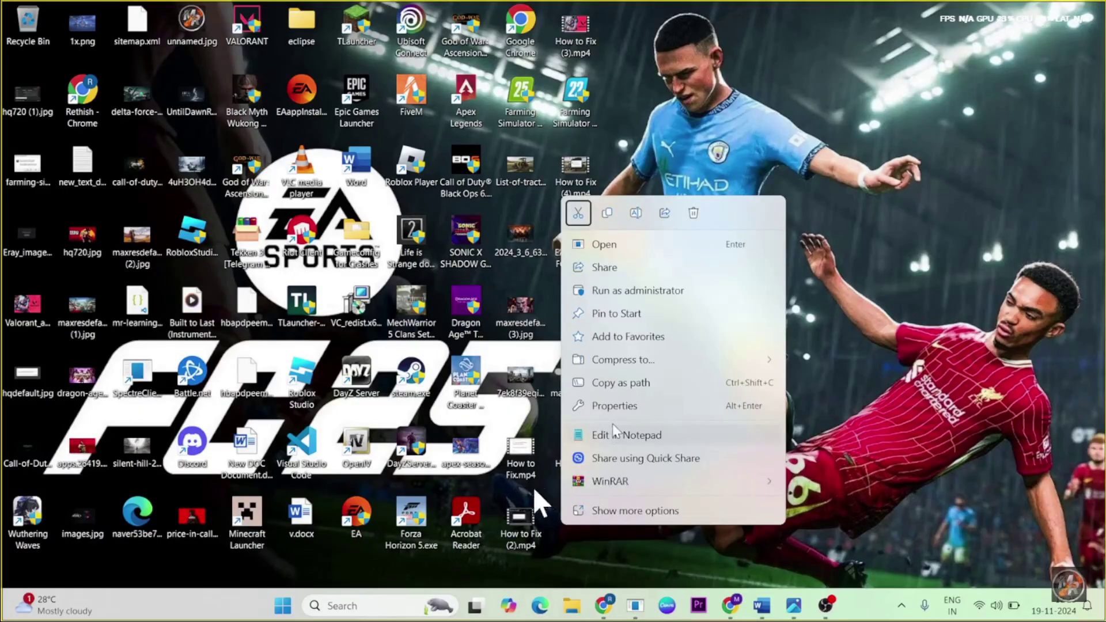